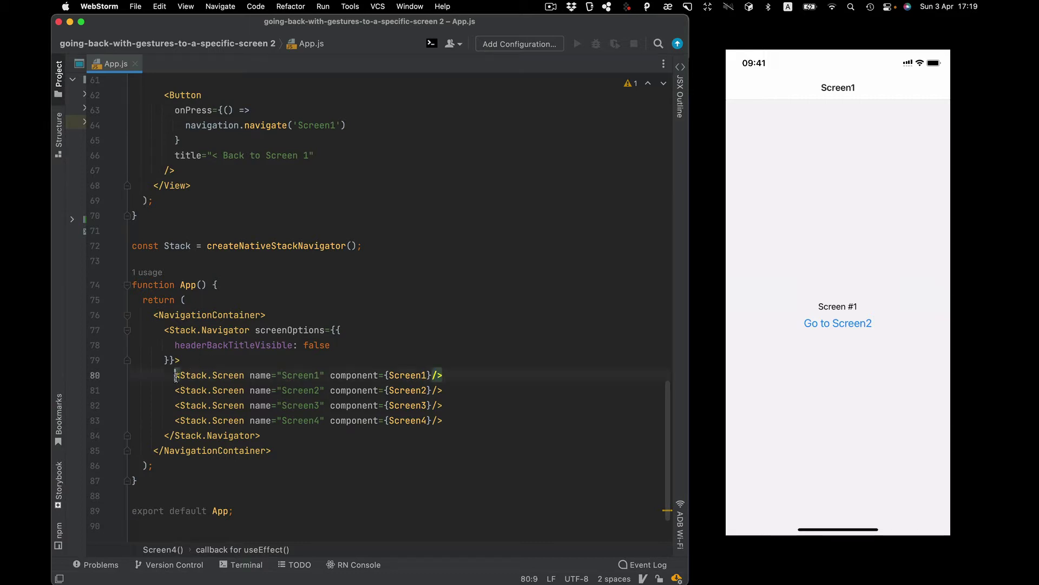
Highlight the four Stack.Screen registrations on lines 80–83, then switch to the browser.
drag(175, 375, 446, 421)
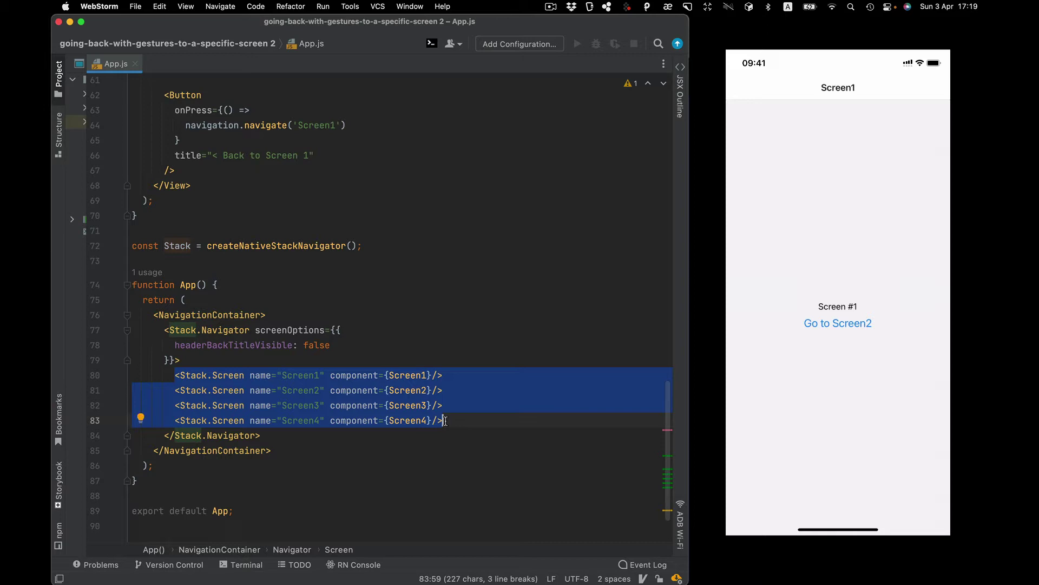
click(267, 363)
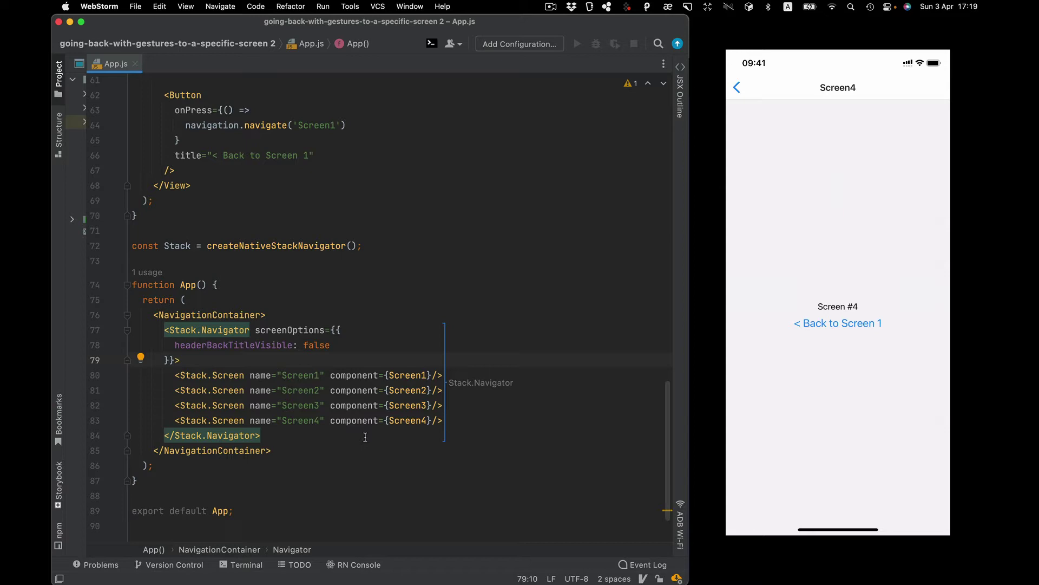
key(super+Tab)
Highlight navigation.navigate in the docs' going-back example and return to App.js.
click(293, 28)
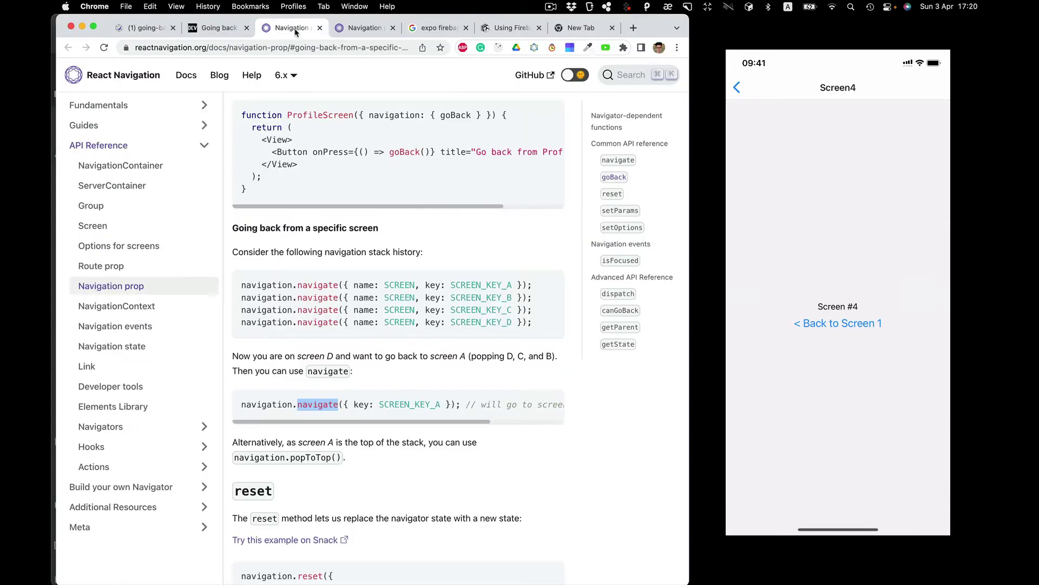
double_click(315, 404)
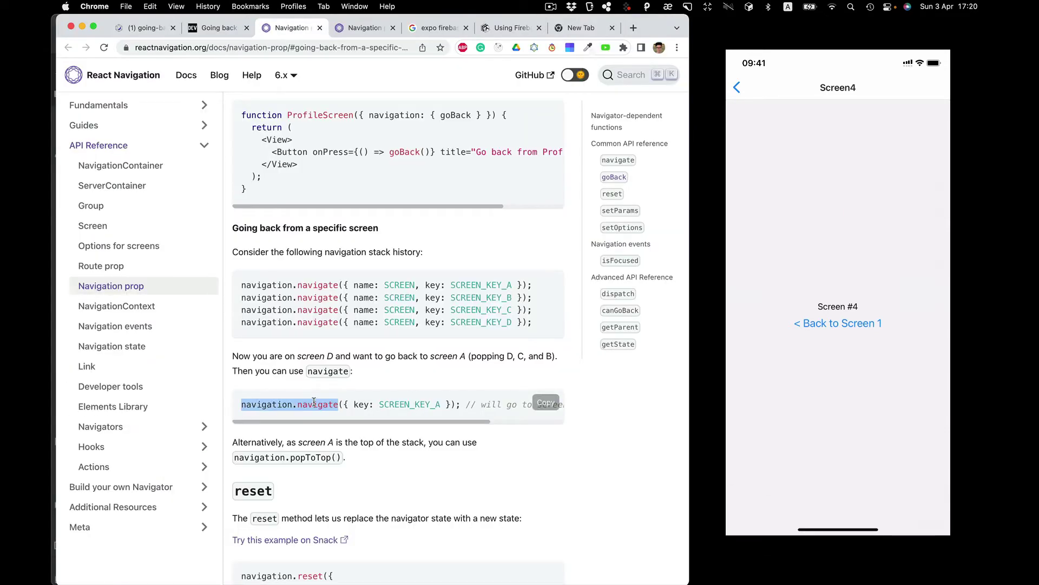
drag(270, 406, 310, 406)
key(super+Tab)
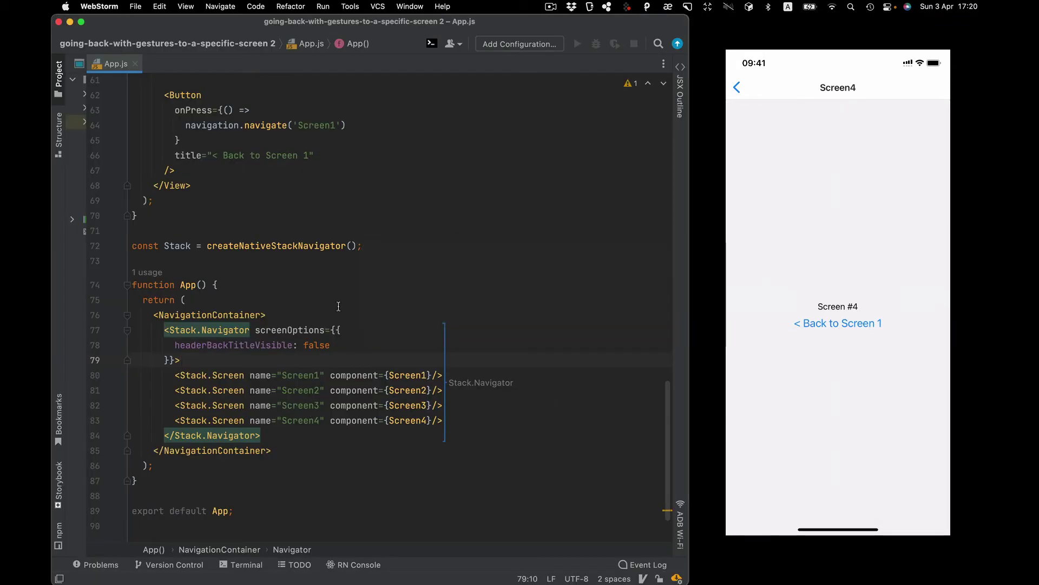
scroll(337, 302, up, 2)
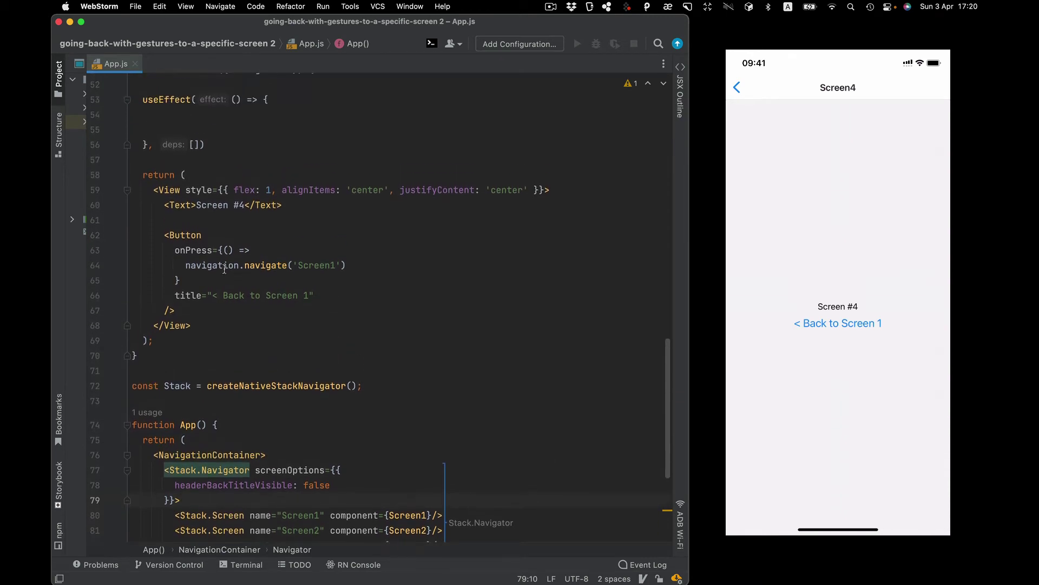
drag(187, 266, 351, 266)
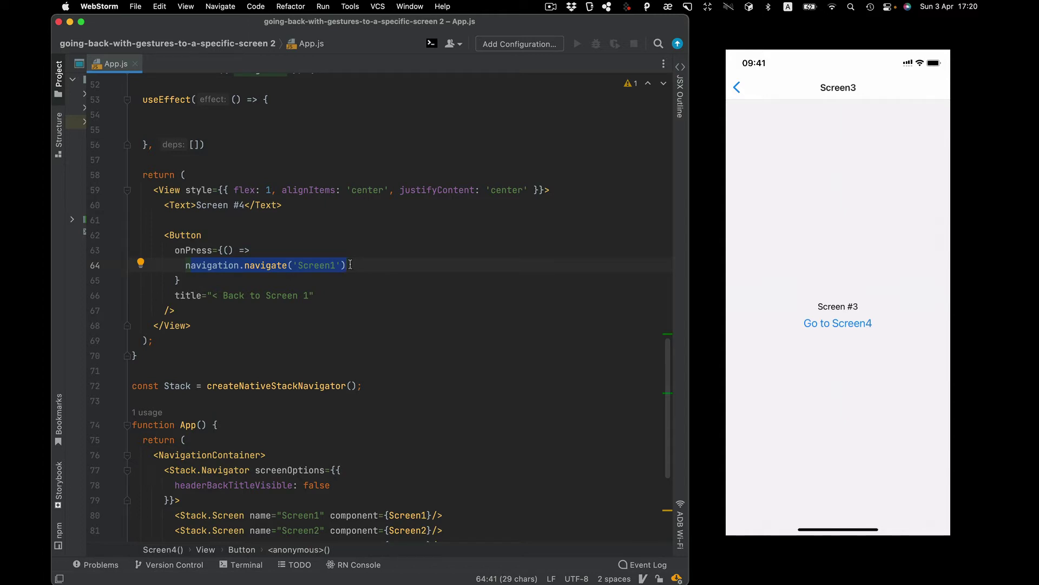
Show the docs' reset section and highlight its state object with index and routes.
key(super+Tab)
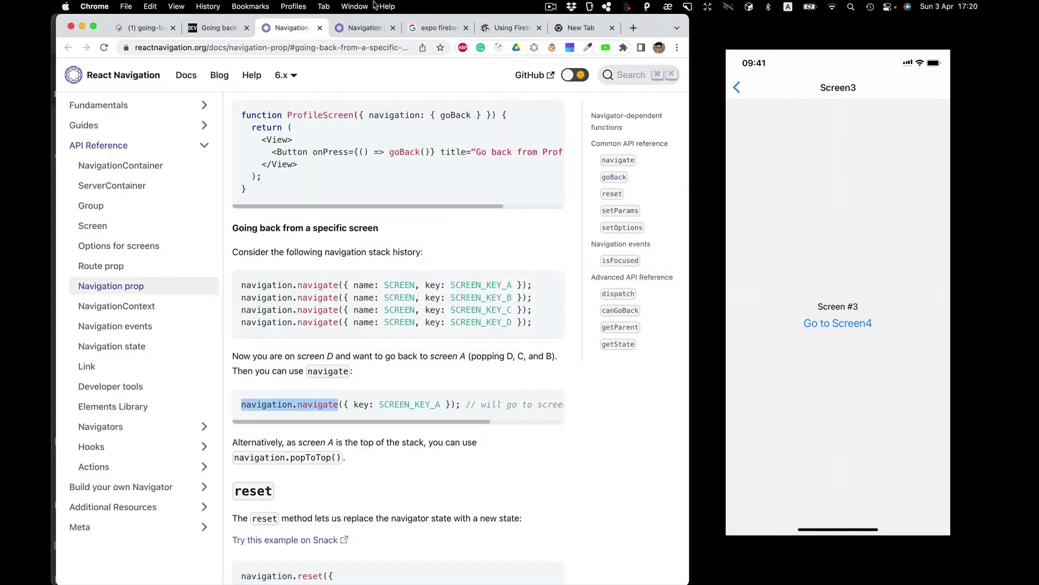
click(365, 27)
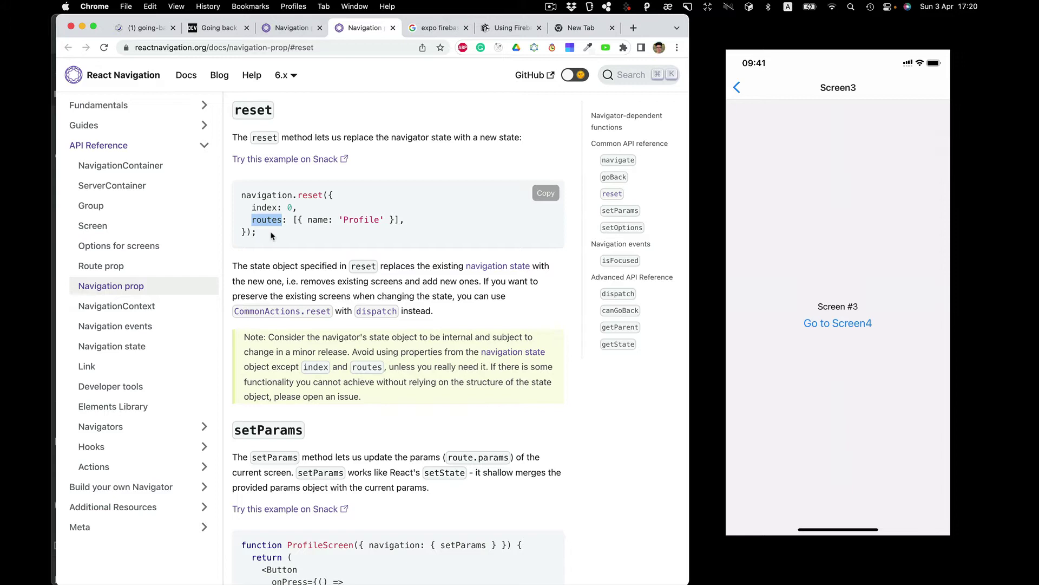
click(257, 193)
drag(328, 195, 245, 230)
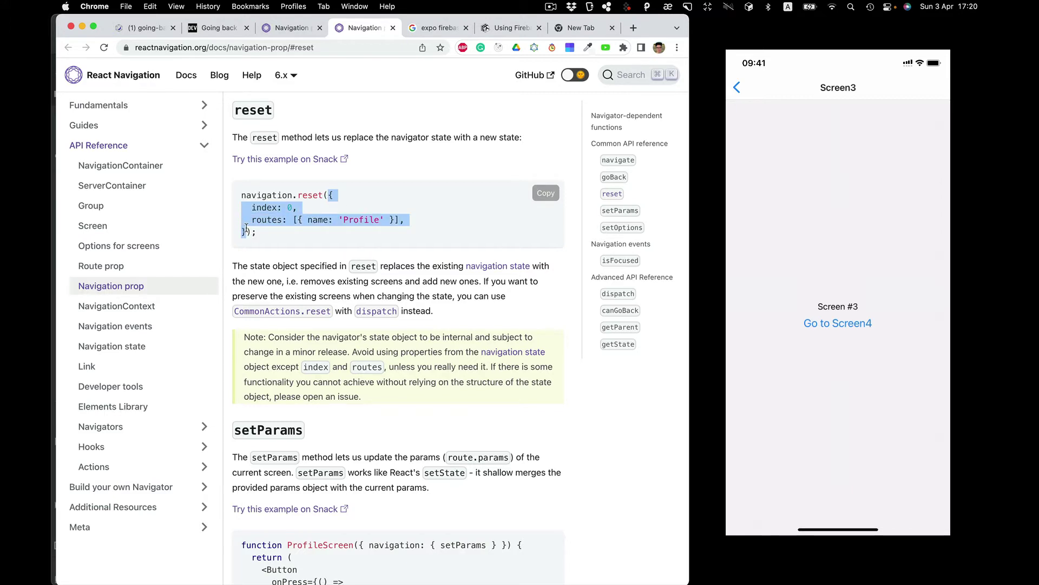
key(super+Tab)
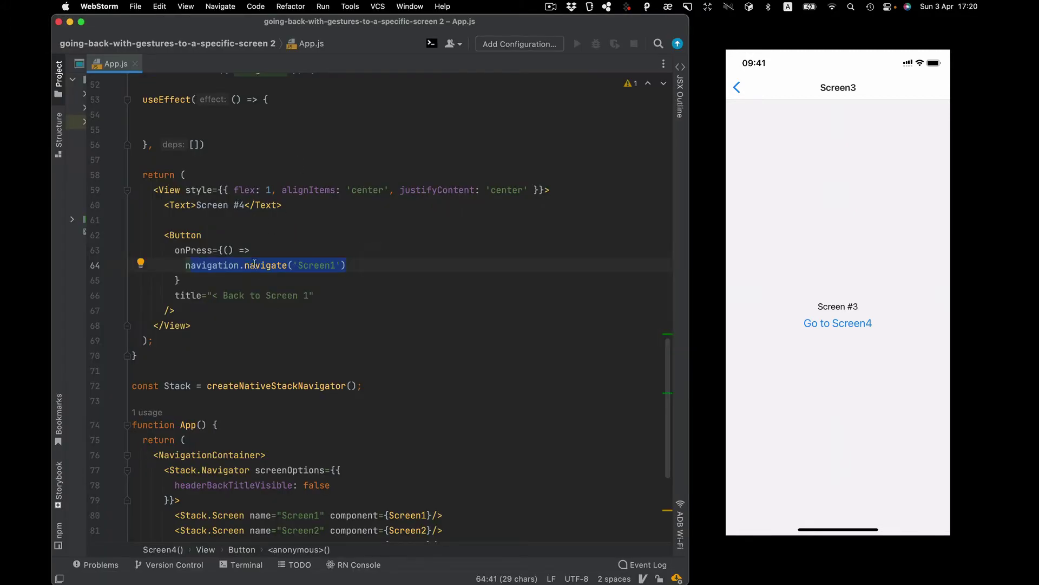
scroll(247, 203, up, 5)
Add console.log(navigation.getState()) on line 55 of Screen4's useEffect, then switch to the browser.
click(244, 198)
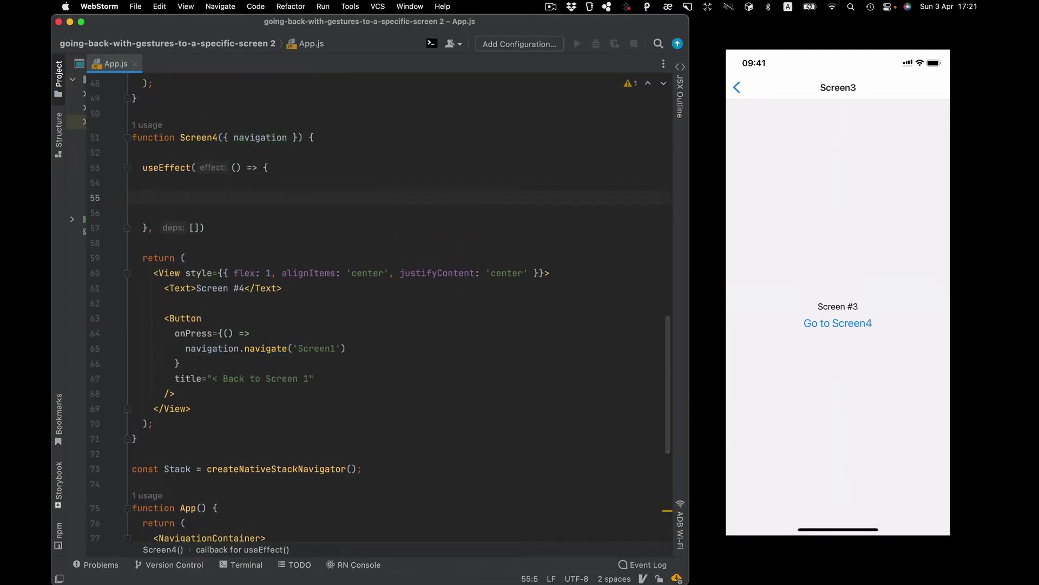
text(conso)
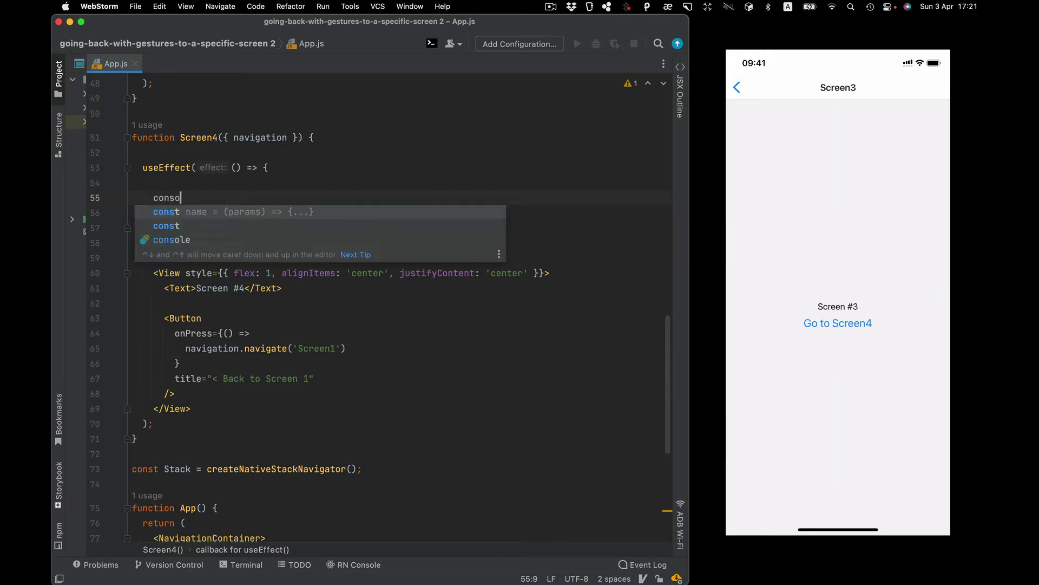
text(le.log()
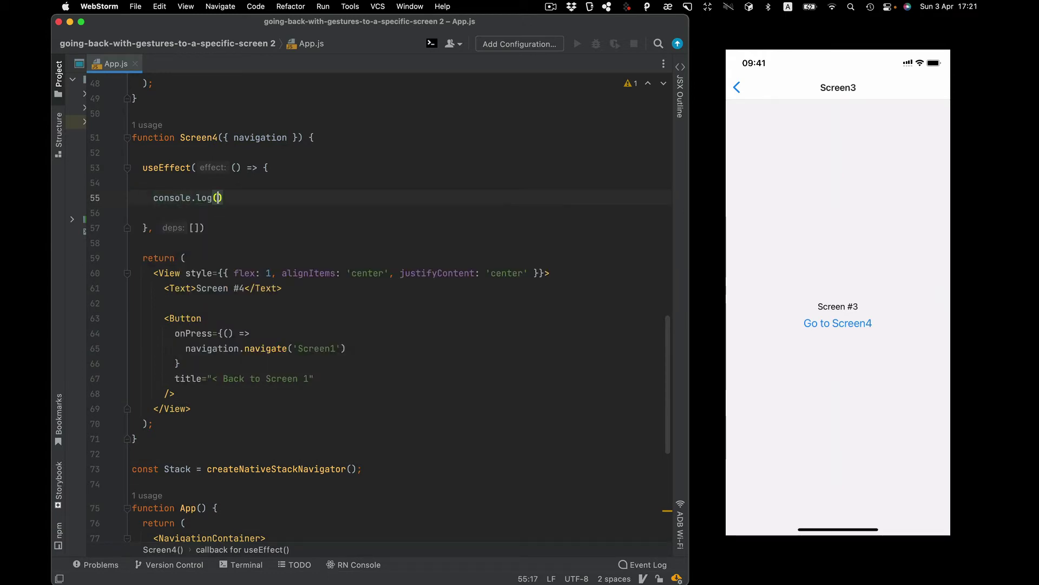
text(na)
key(Return)
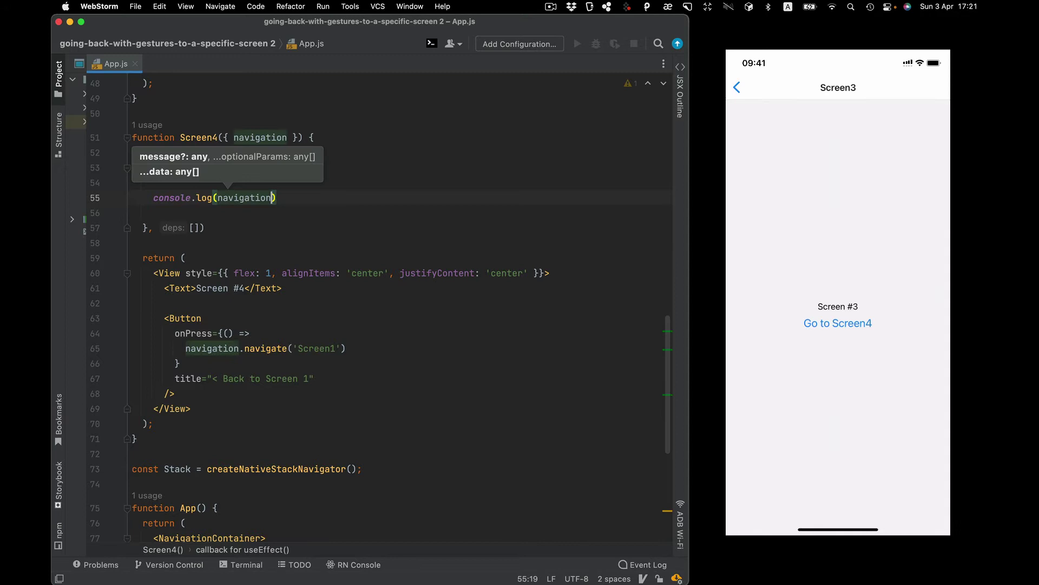
text(.getS)
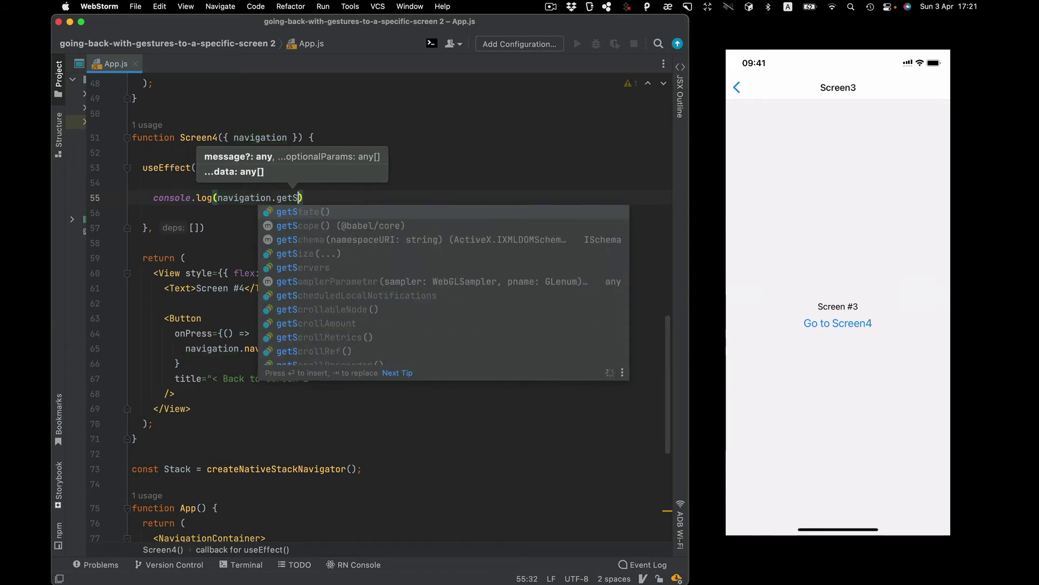
key(Return)
text();)
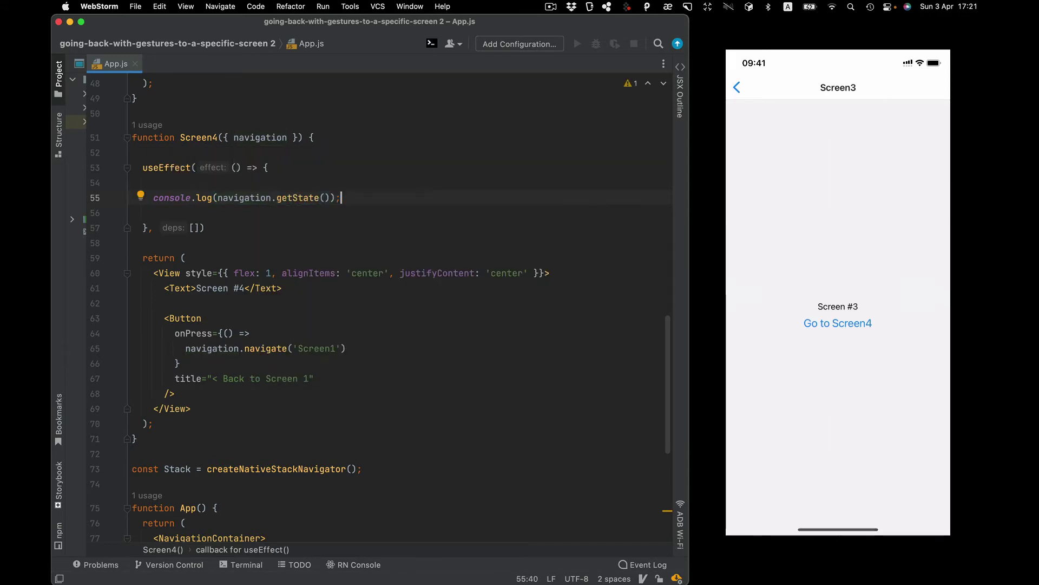
key(super+Tab)
key(shift+super+Tab)
key(super+Tab)
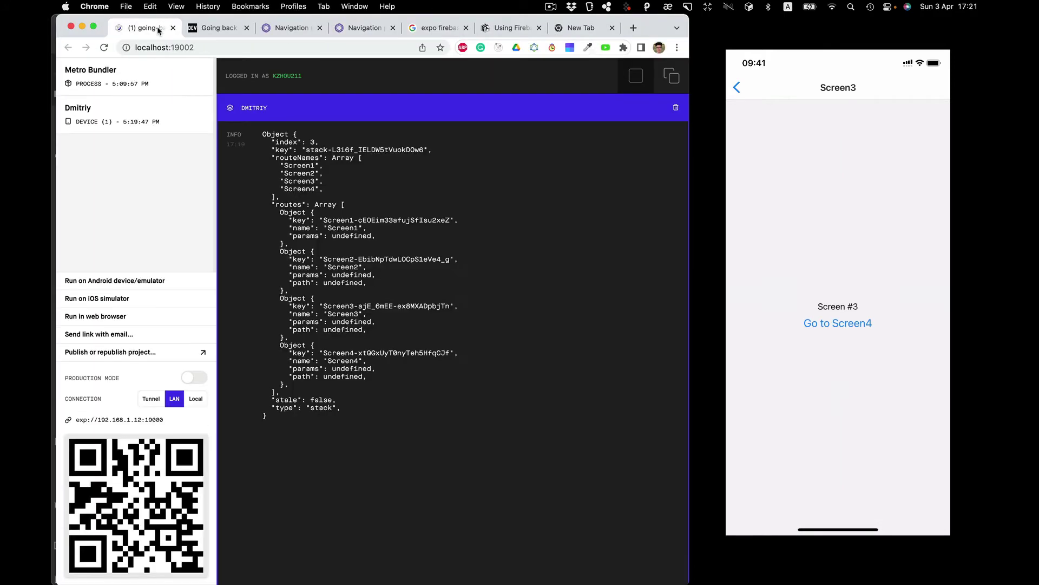
In the Expo Dev Tools log, highlight the logged index 3 and the four-screen routes array.
click(160, 31)
drag(276, 142, 313, 142)
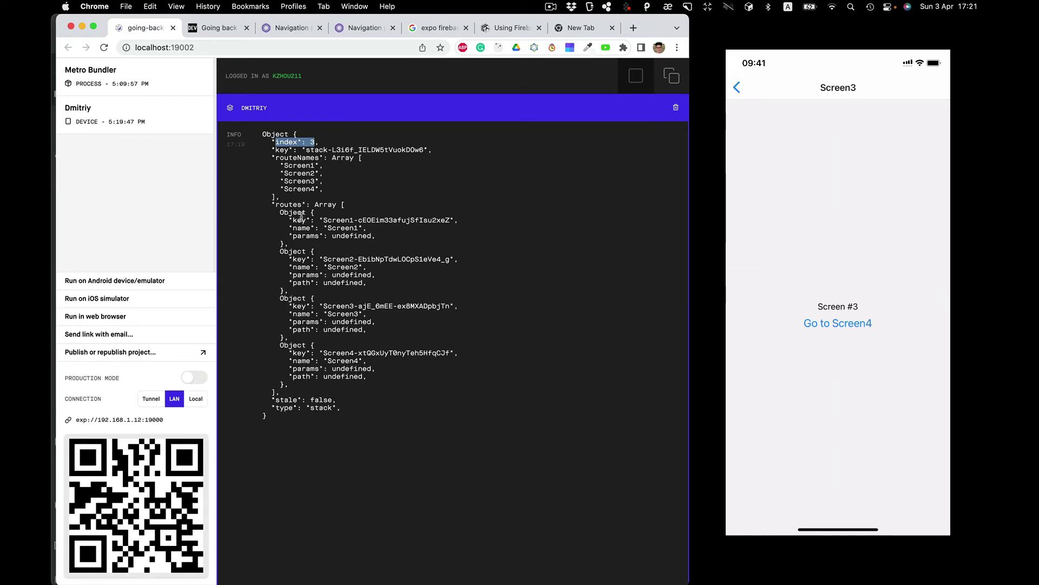
mouse_move(273, 205)
mouse_down()
mouse_move(302, 280)
mouse_move(302, 392)
mouse_up()
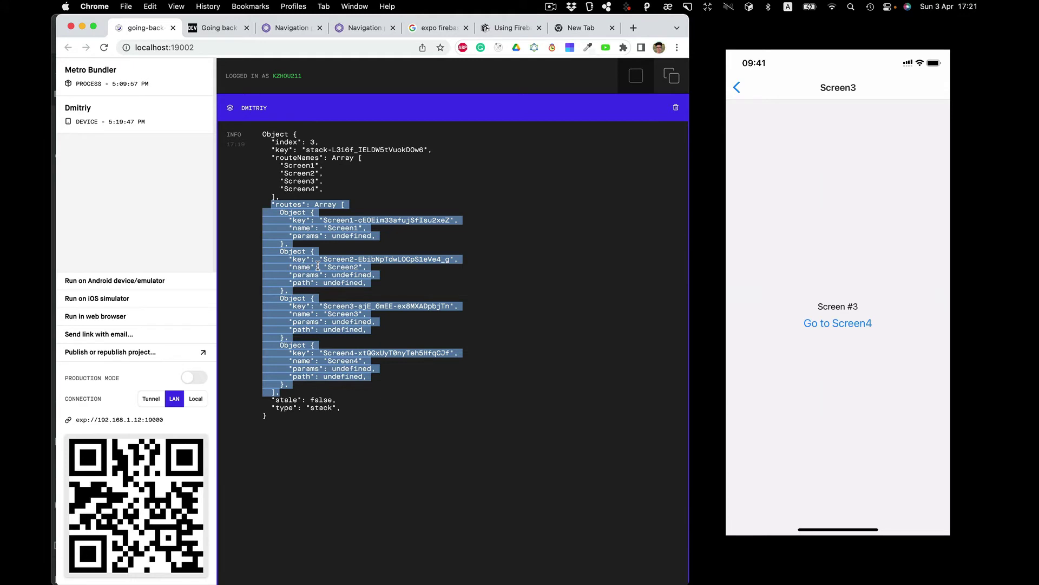
Replace the console.log line with a routes declaration taken from navigation.getState().
key(super+Tab)
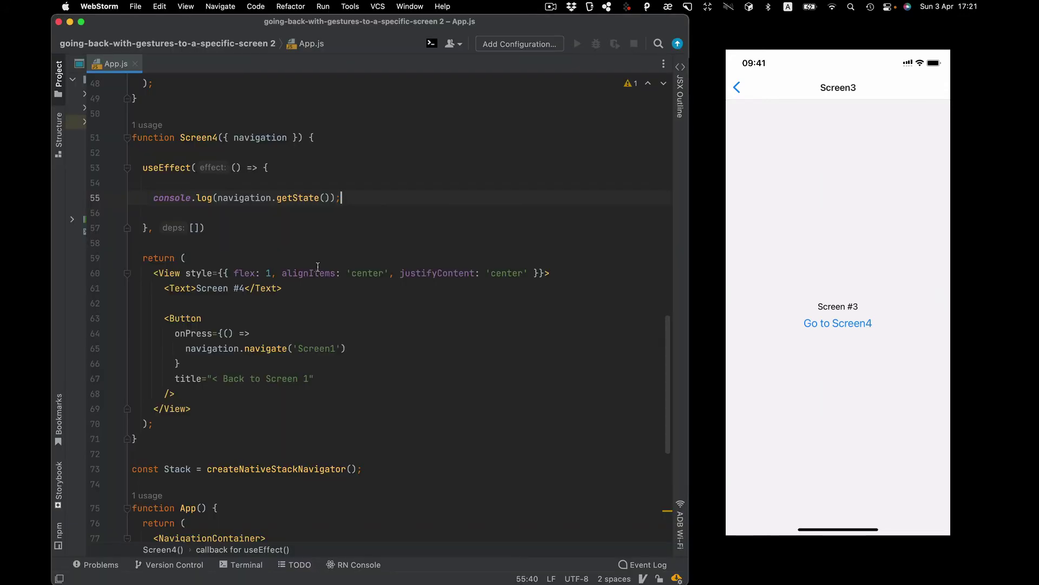
key(alt+shift+Left)
key(alt+shift+Left)
key(alt+shift+Left)
key(alt+shift+Left)
key(super+x)
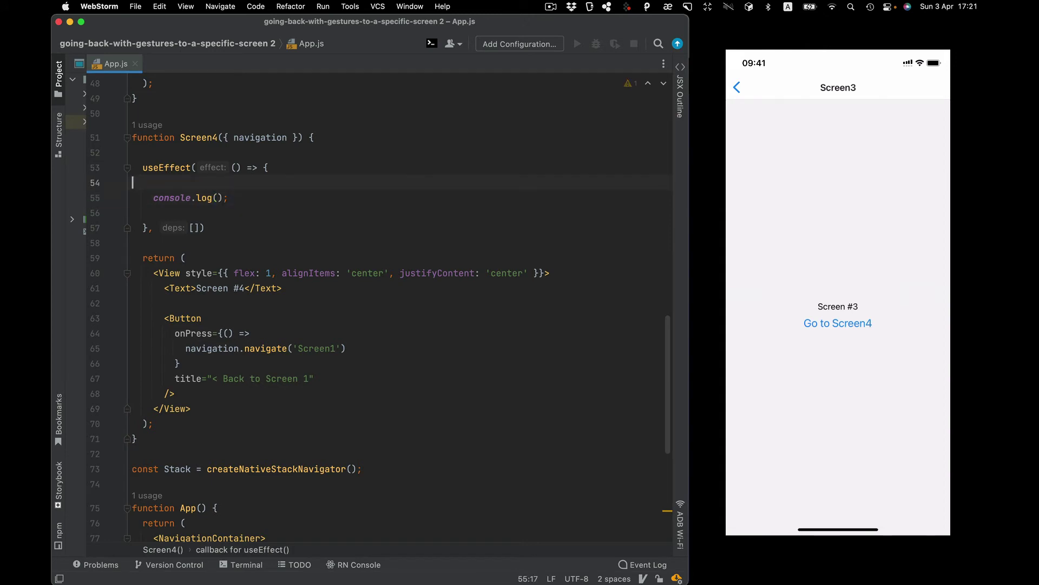
key(Up)
text(cons)
text(t { routes)
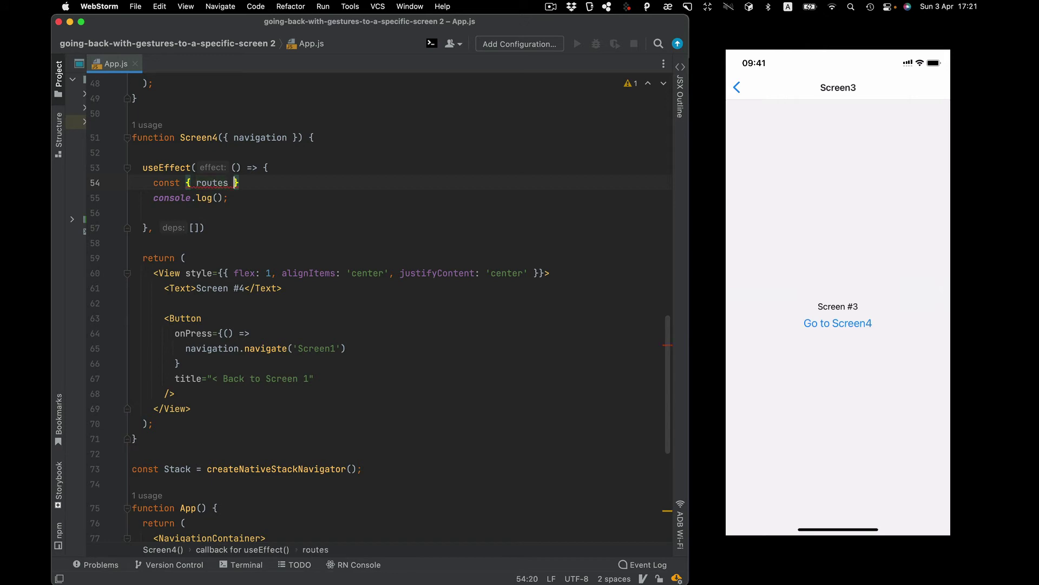
text( } =)
key(super+v)
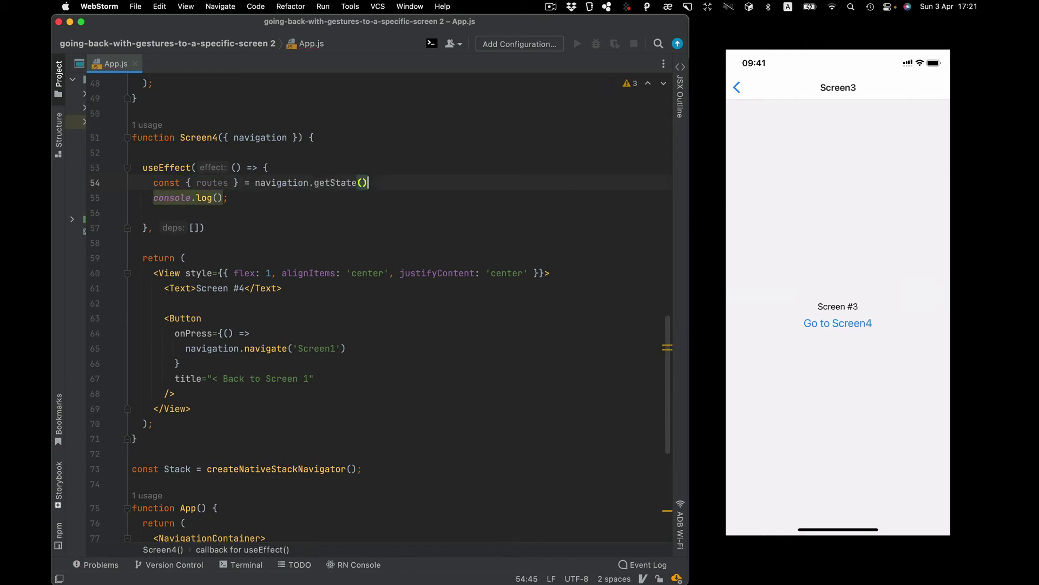
key(Down)
key(super+BackSpace)
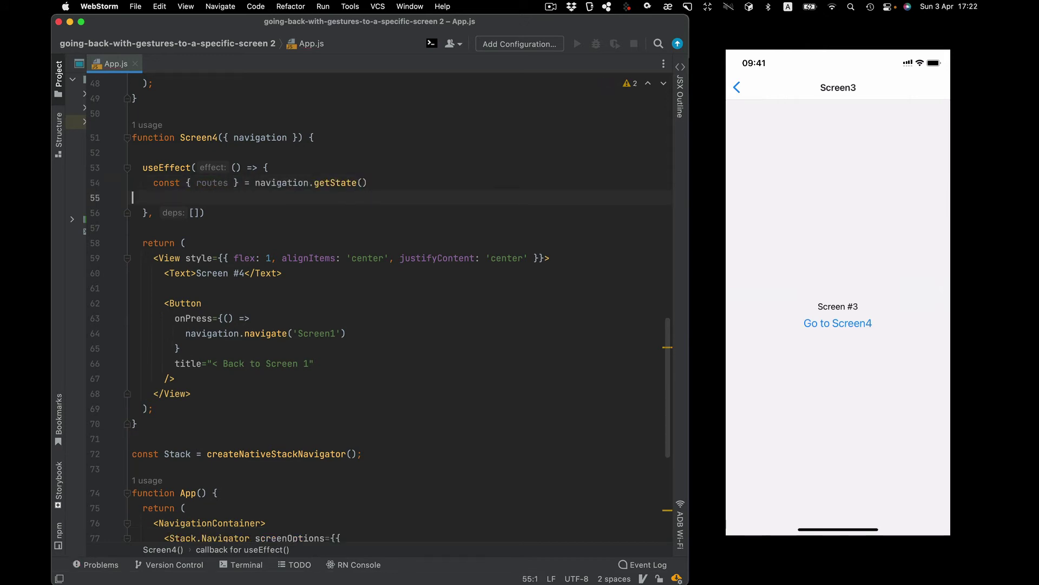
key(Up)
key(End)
key(Return)
key(Return)
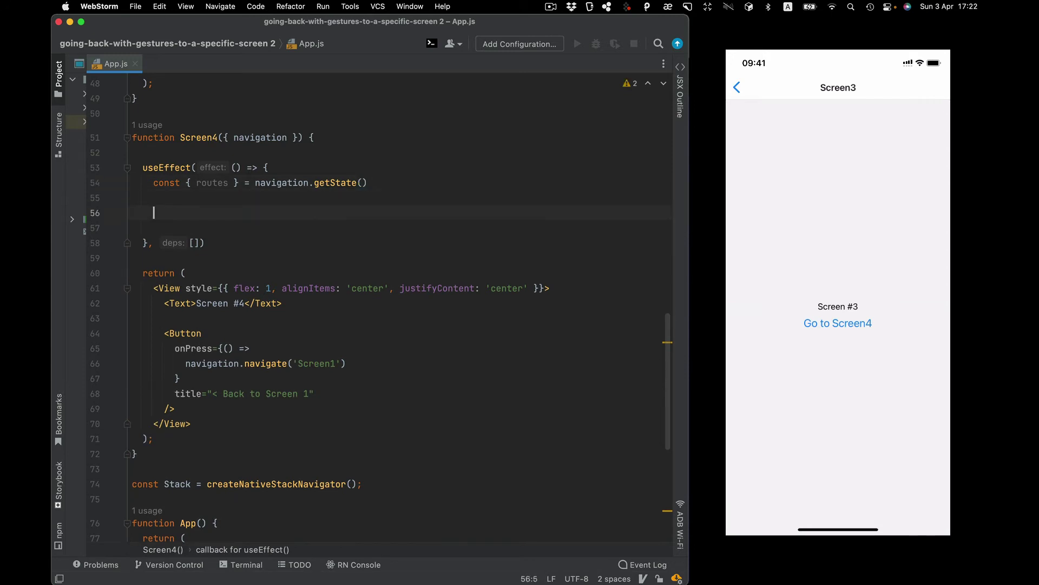
text(const filter)
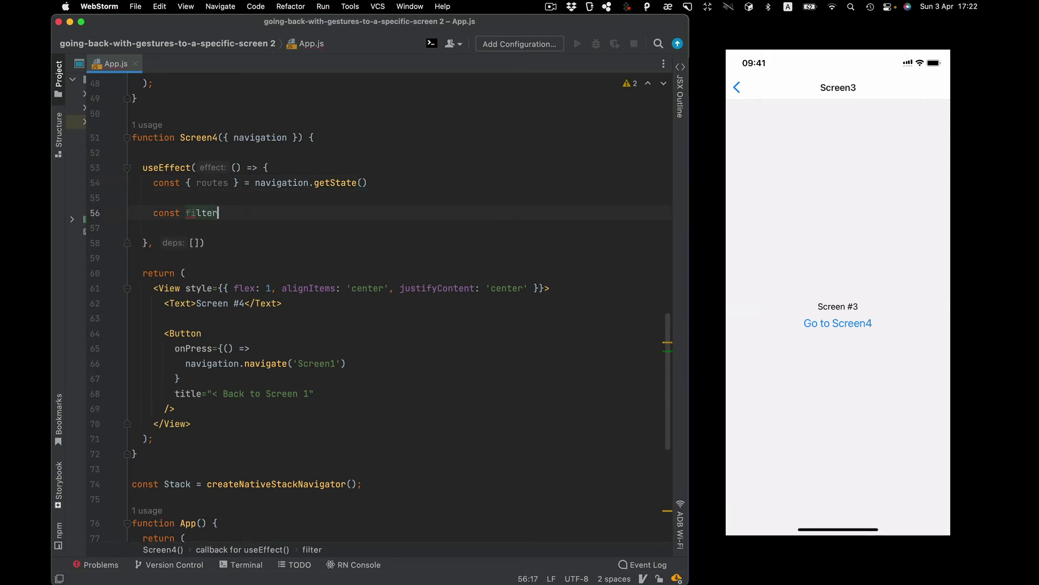
text(edRou)
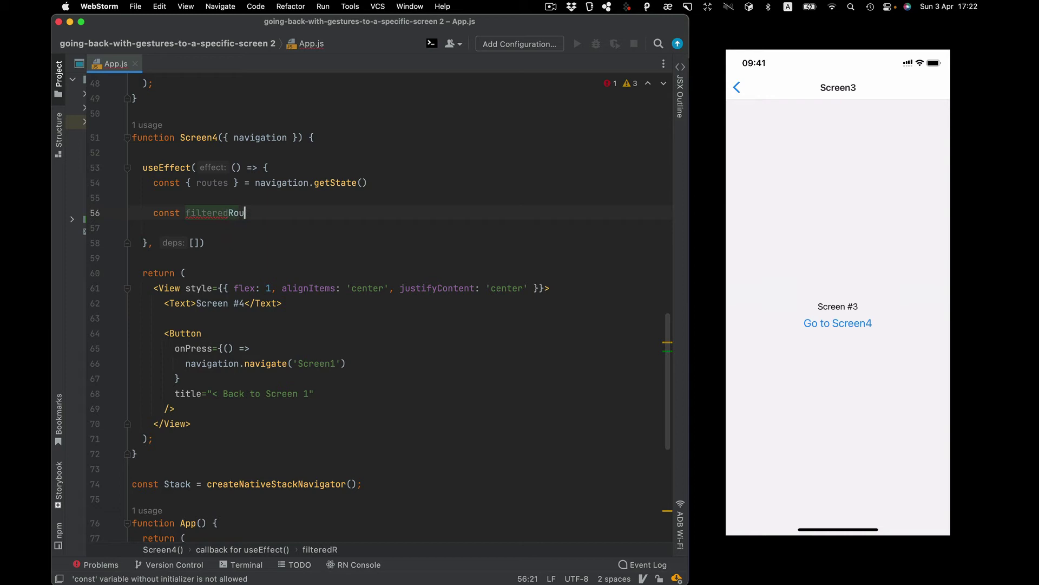
text(te)
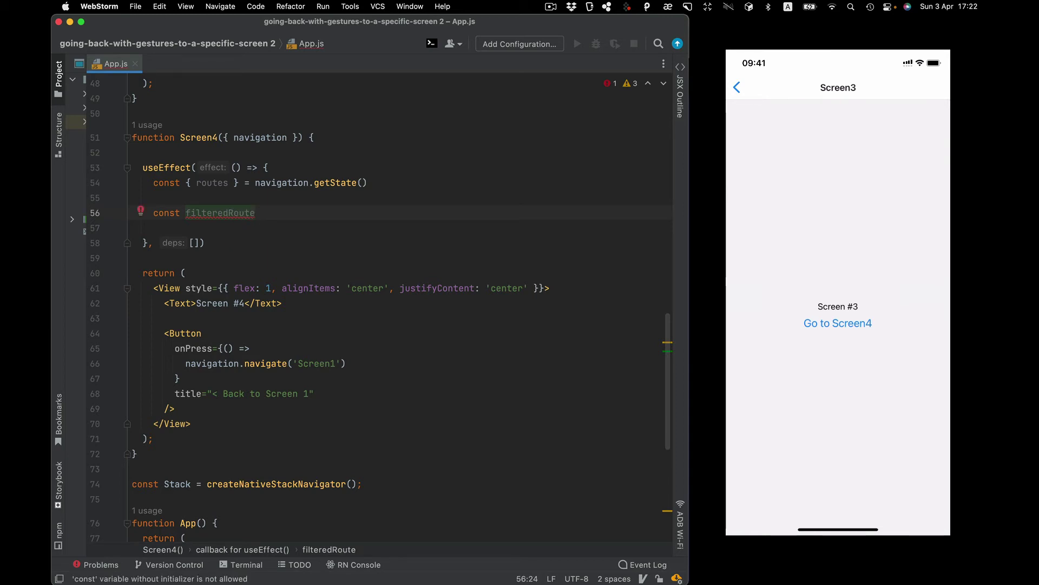
text(s)
text( = rout)
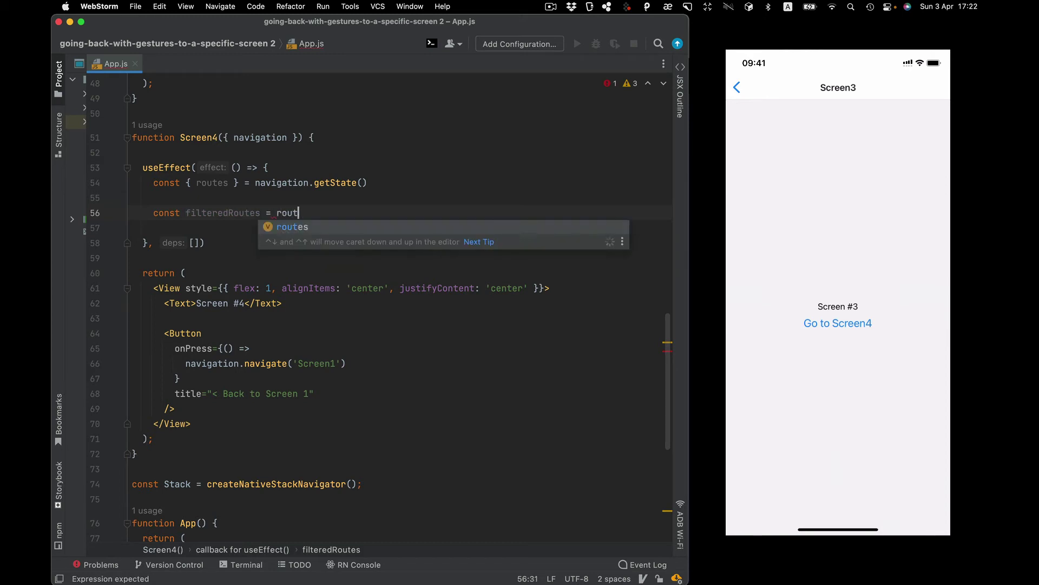
text(es.fi)
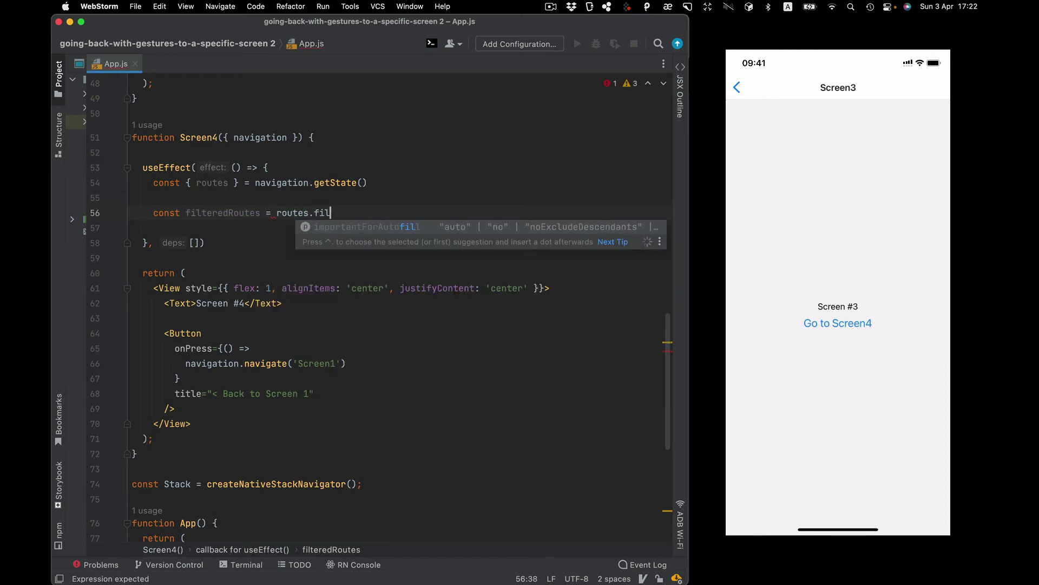
text(l)
Define filteredRoutes as routes.filter excluding routes whose name is 'Screen2'.
key(Return)
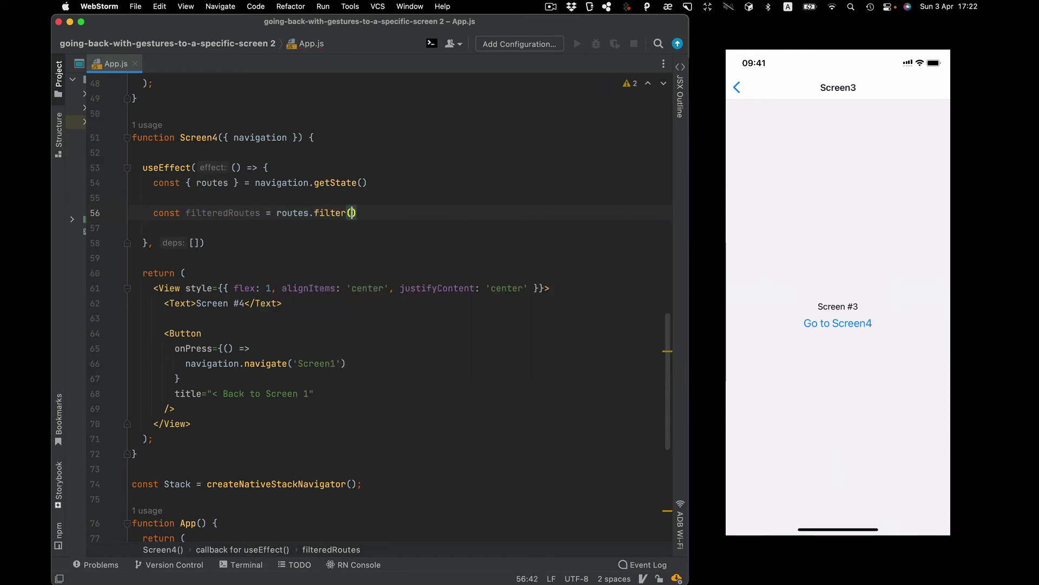
text(route => )
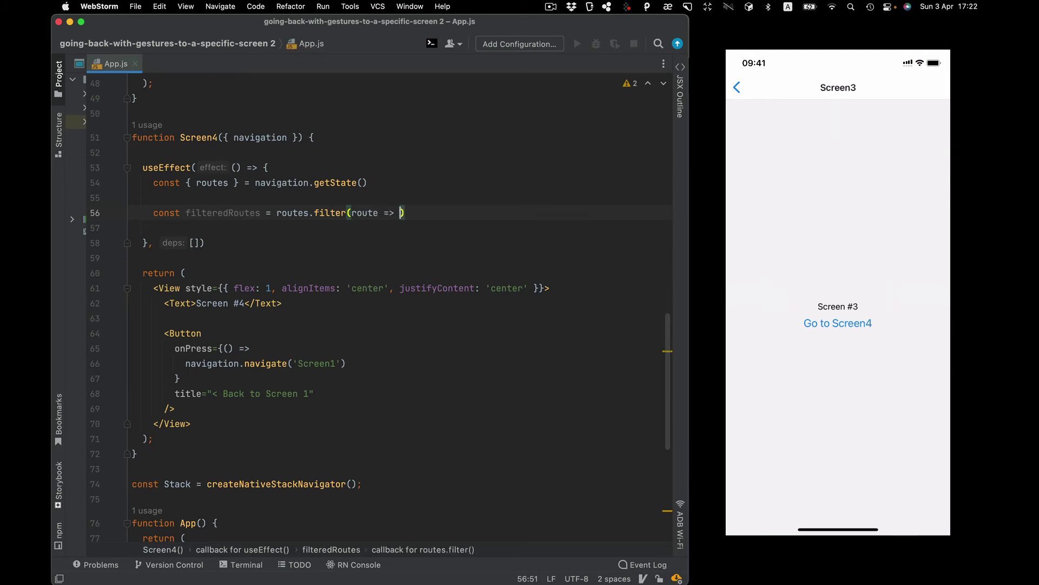
text({)
key(Return)
text(retu)
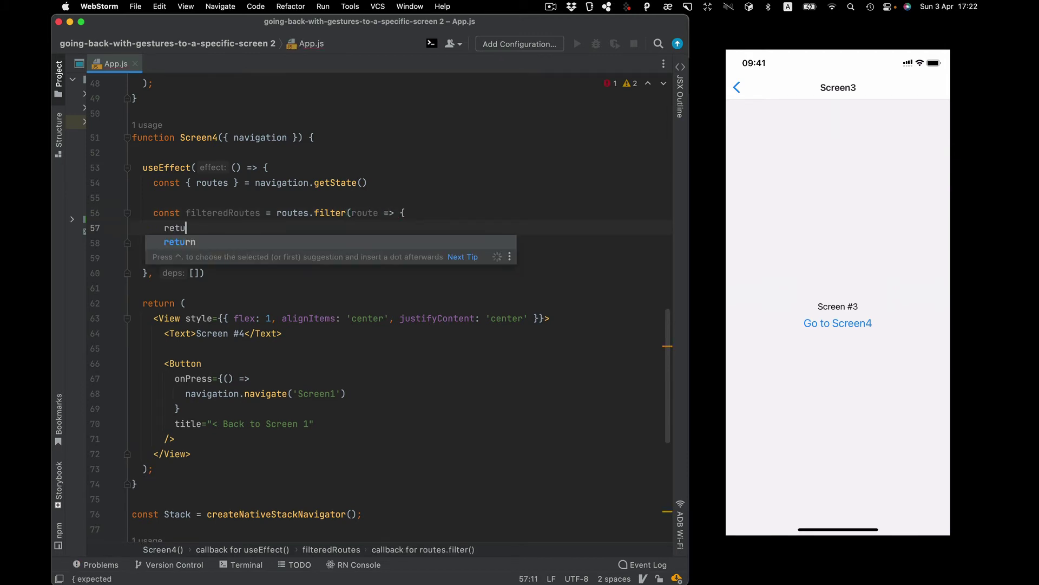
text(rn r)
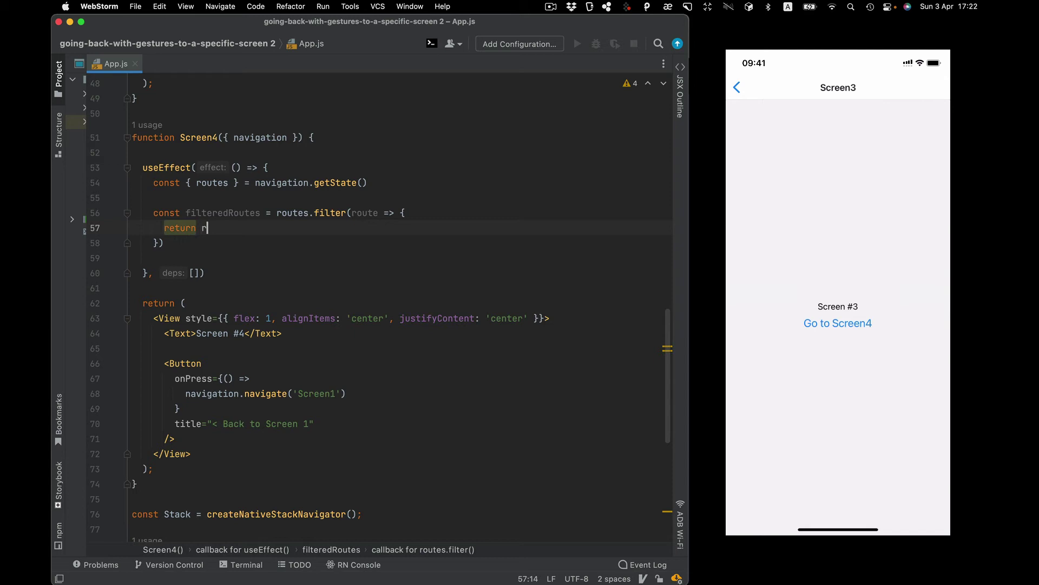
text(oute.)
text(na)
key(Return)
key(BackSpace)
key(BackSpace)
key(BackSpace)
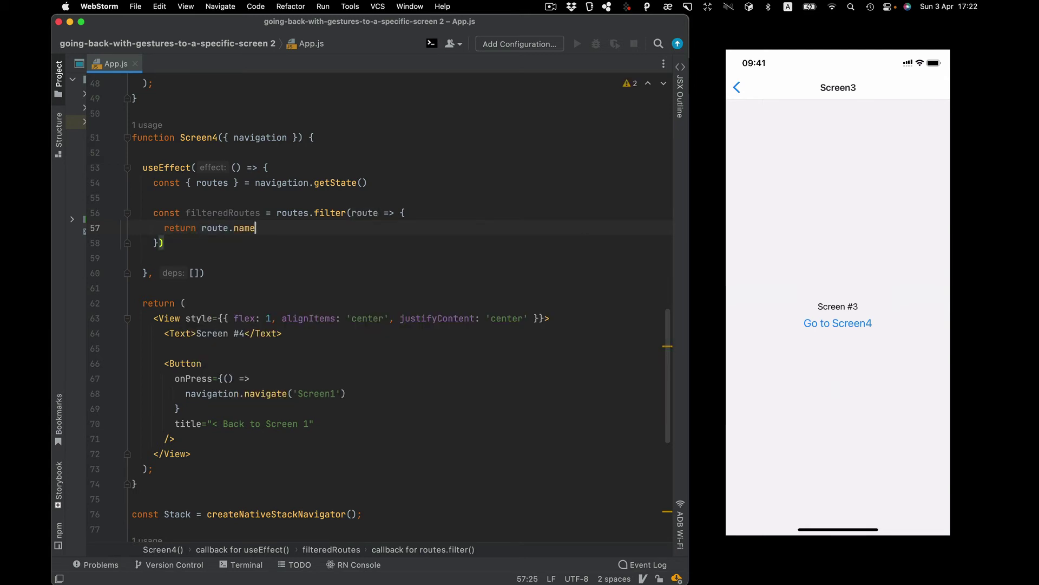
text( !== )
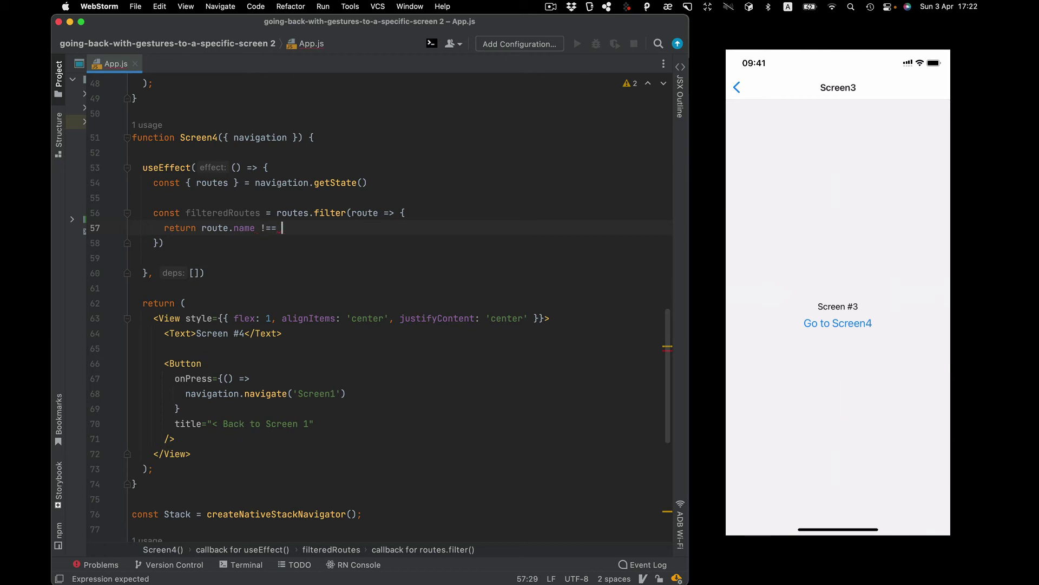
text(')
scroll(333, 297, down, 5)
double_click(302, 497)
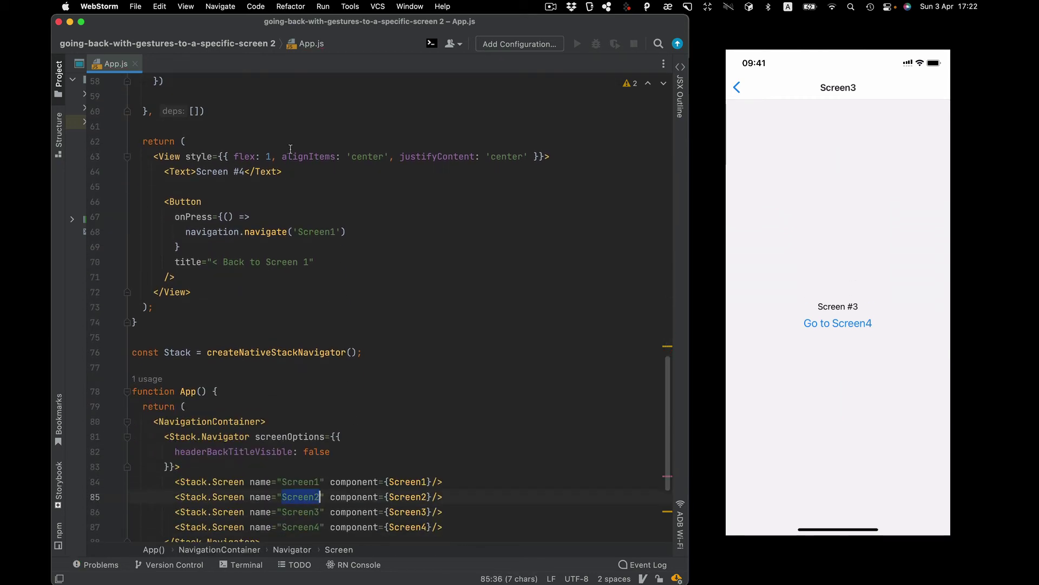
key(super+c)
scroll(289, 149, up, 5)
click(328, 232)
key(super+v)
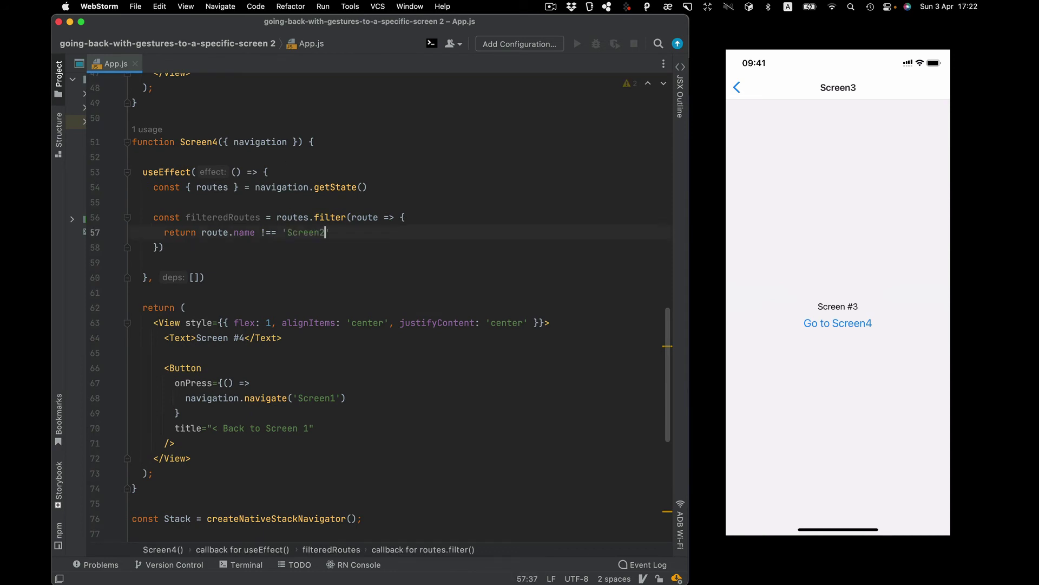
text(')
Add a second filter condition excluding 'Screen3', with blank lines below the filter.
click(133, 247)
drag(328, 233, 202, 232)
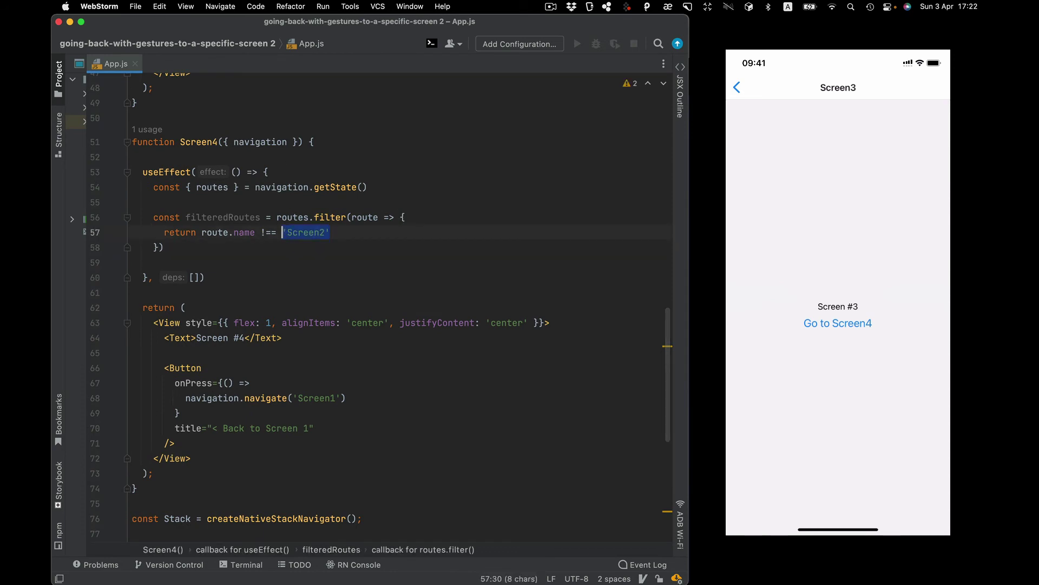
key(Right)
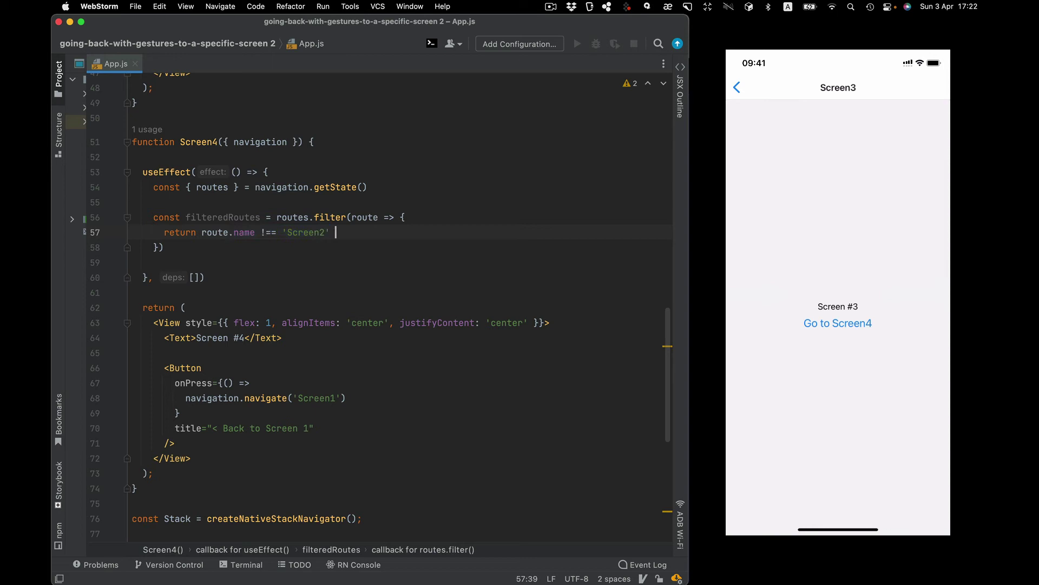
text(&&)
key(ctrl+v)
key(Left)
key(Left)
key(BackSpace)
text(3)
key(Down)
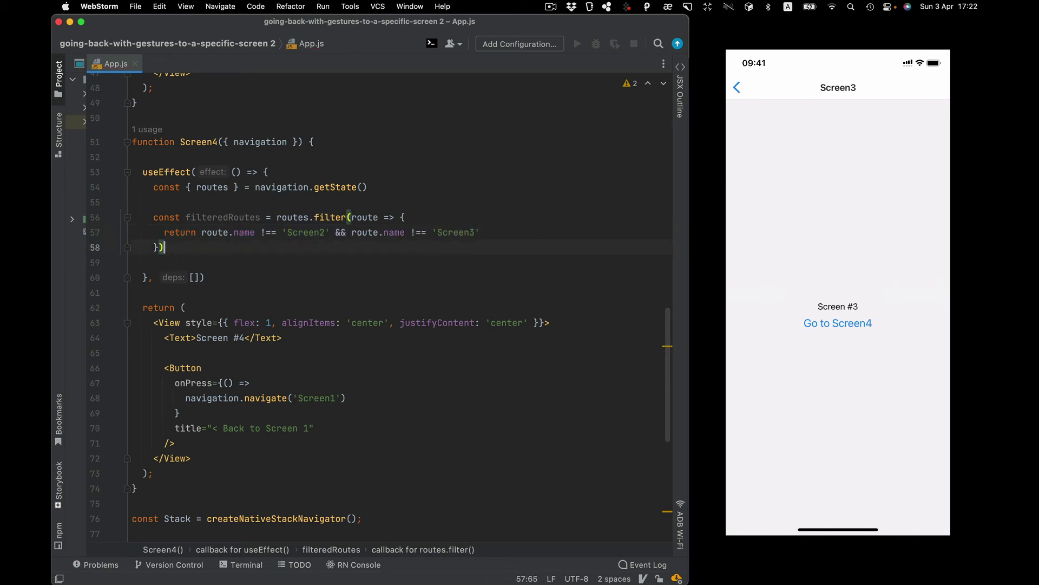
key(Return)
key(Return)
text(na)
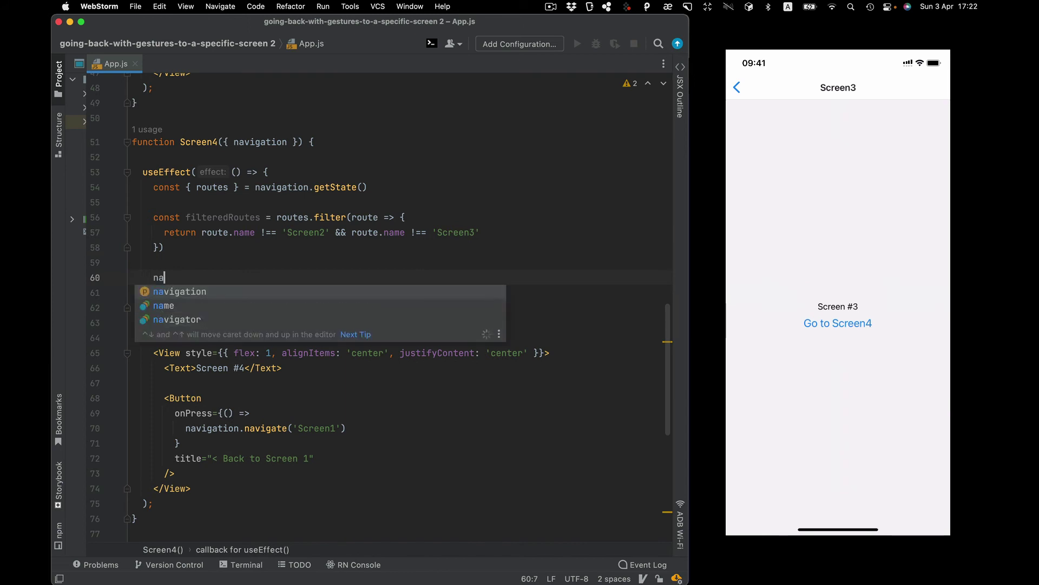
key(Return)
text(.)
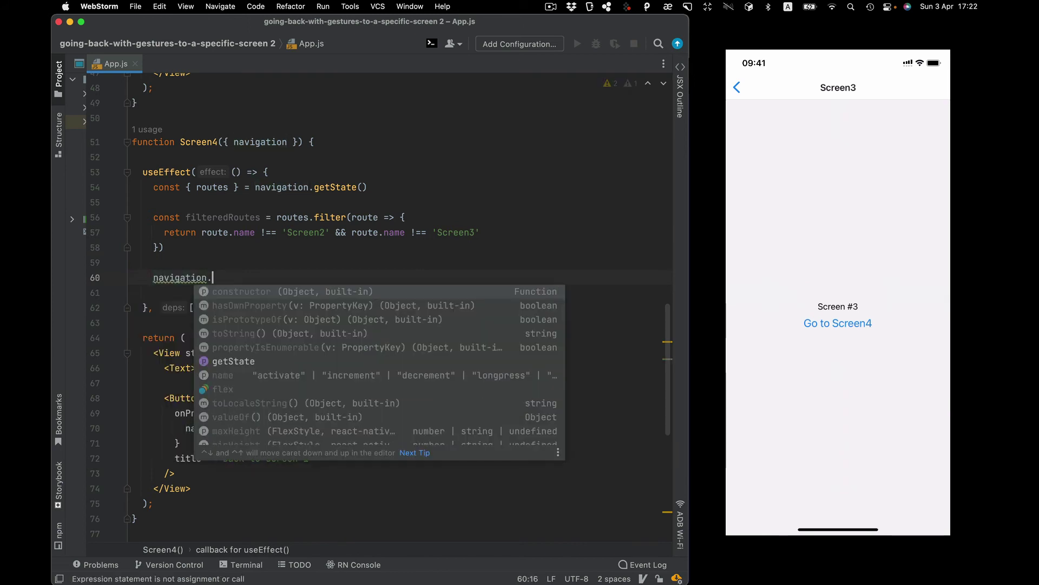
text(reset)
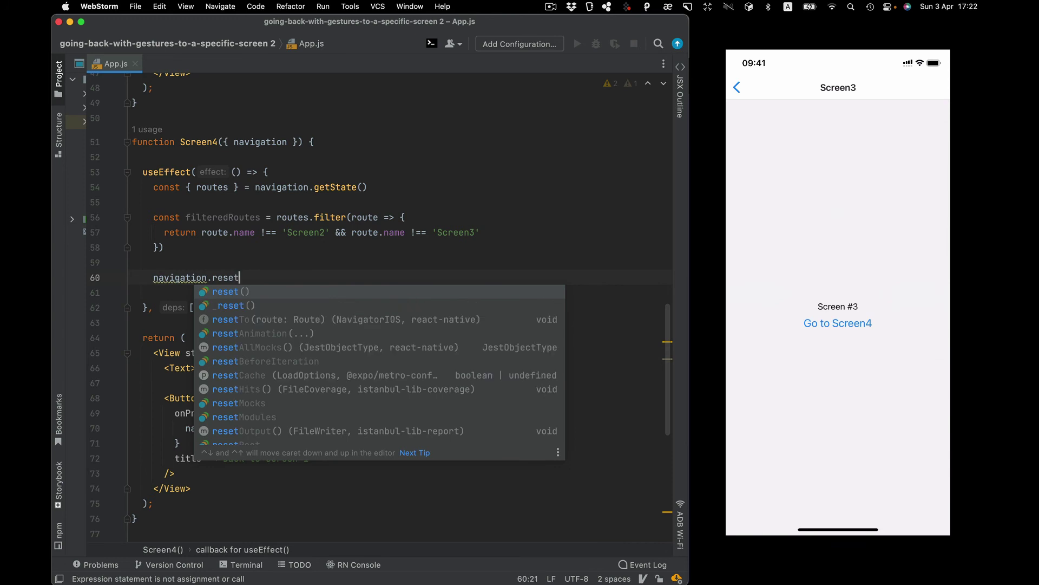
Call navigation.reset with index filteredRoutes.length - 1 and routes filteredRoutes.
key(Return)
text({)
key(Return)
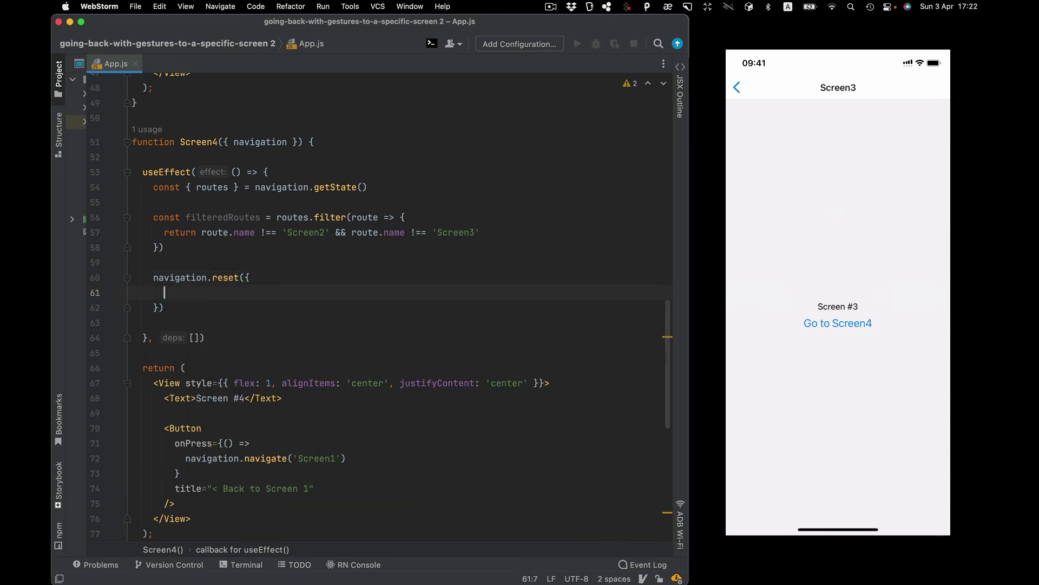
text(index)
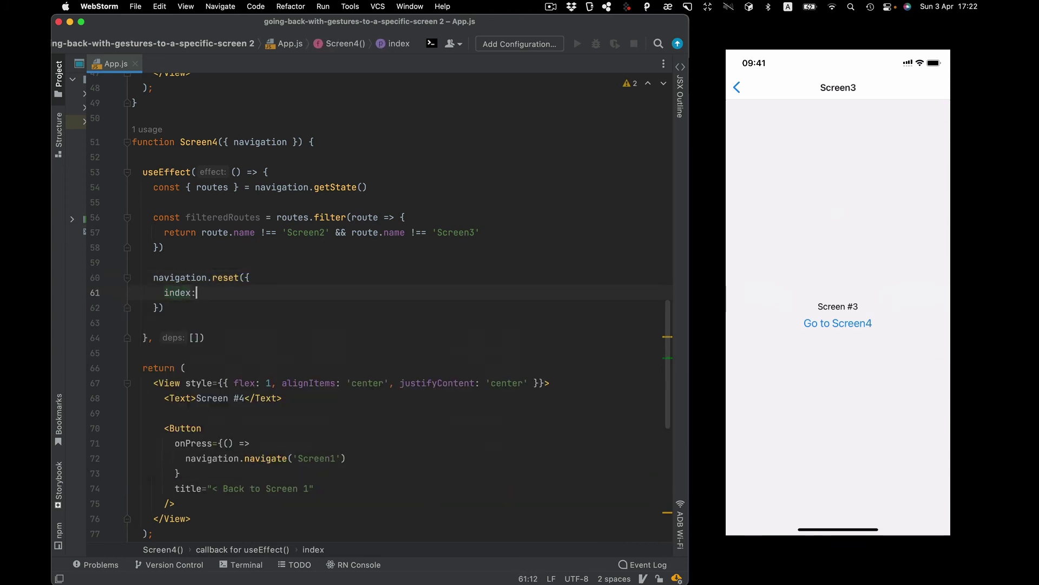
text(:)
key(Return)
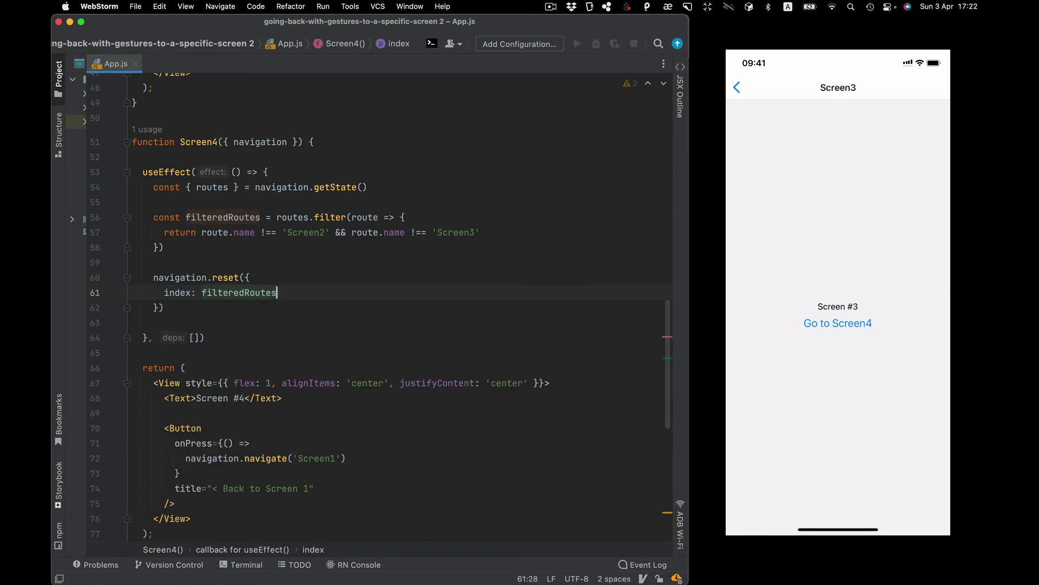
text(.len)
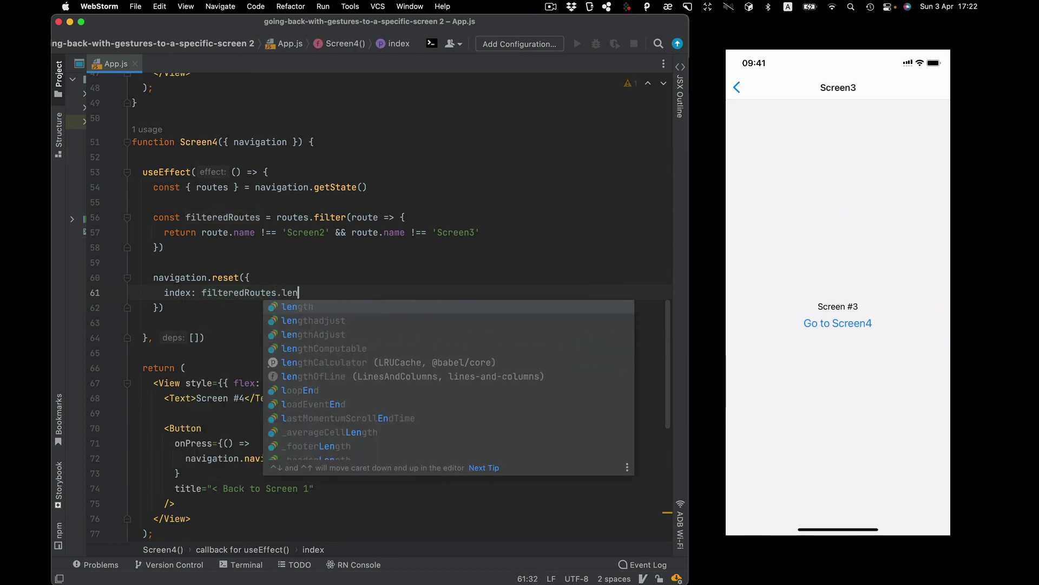
key(Return)
text(- 1)
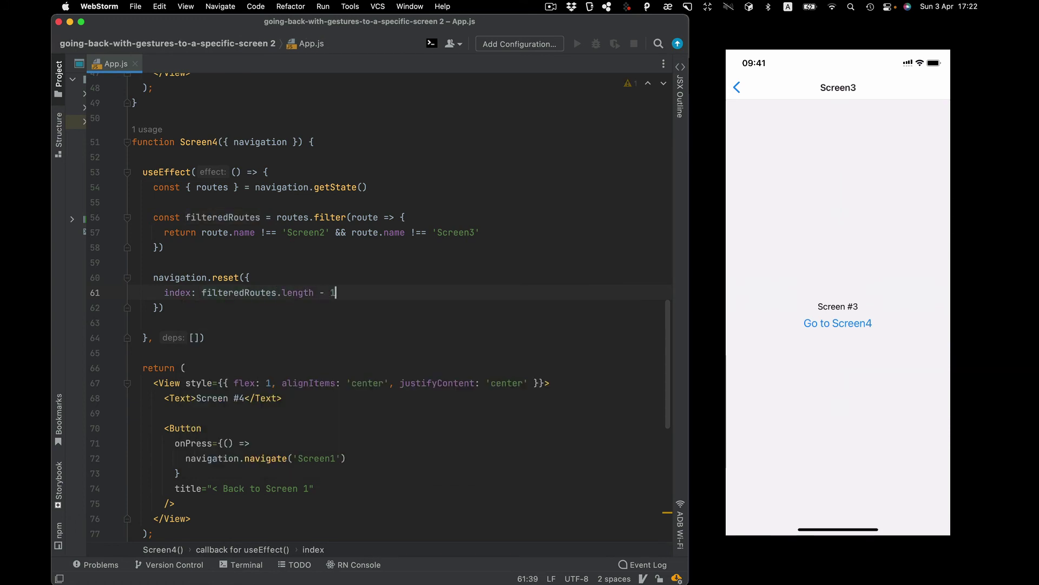
text(,)
key(Return)
text(r)
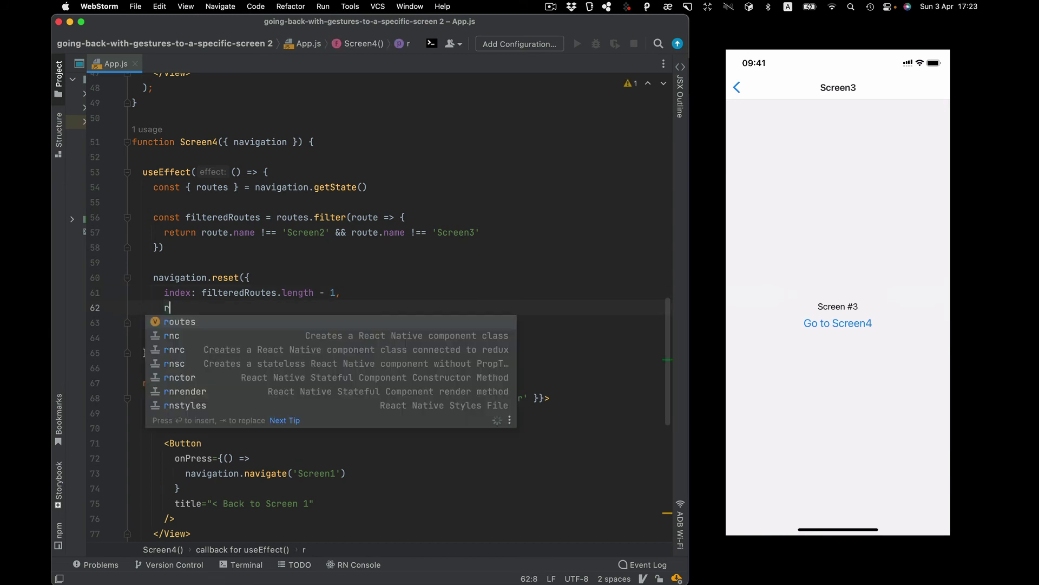
text(outes)
text(: )
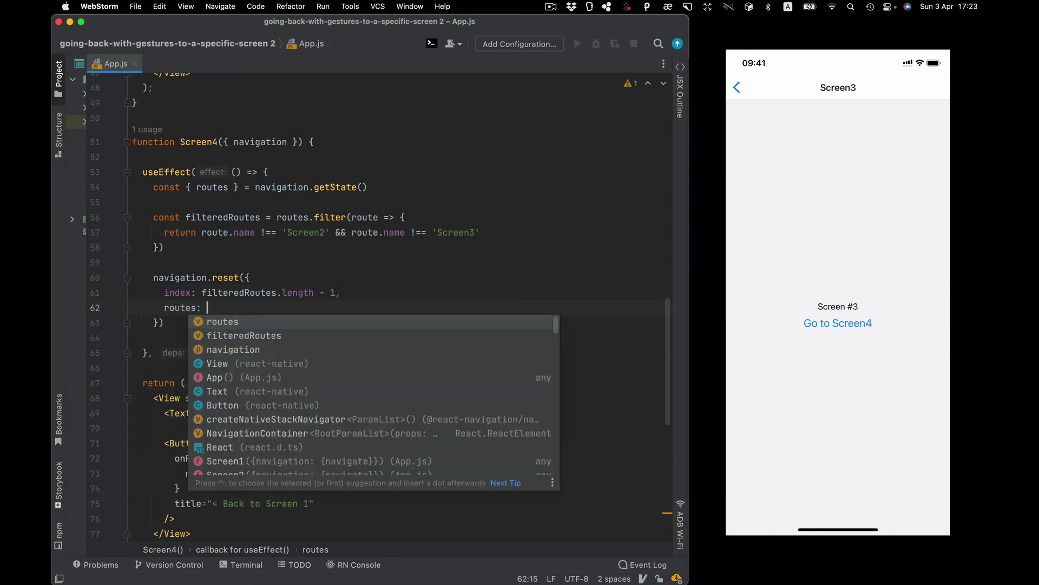
text(fil)
key(Return)
text(,)
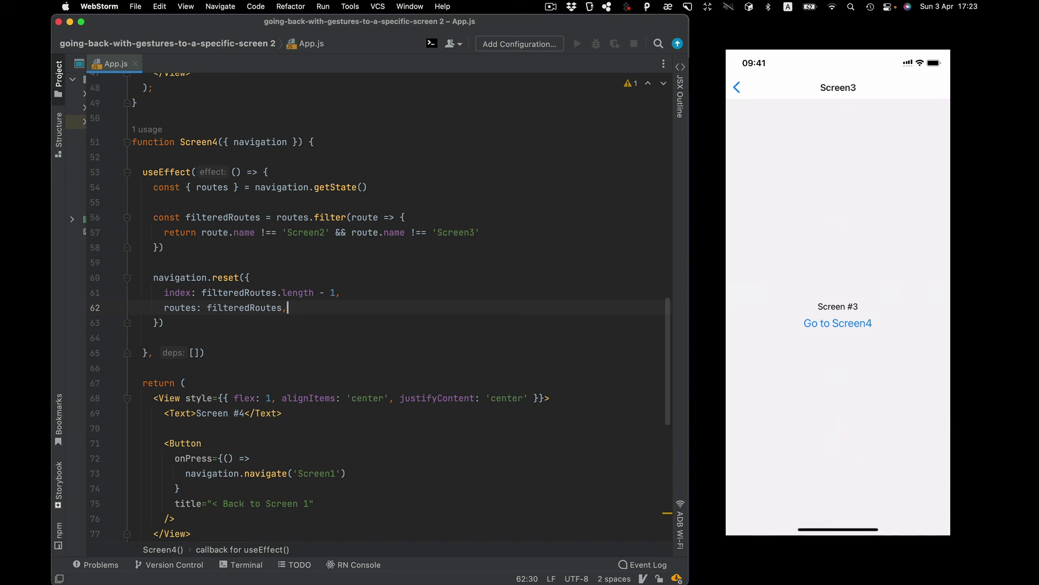
Open Screen4 in the simulator and swipe back, confirming Screen 1 appears.
click(838, 322)
drag(731, 325, 894, 324)
drag(731, 325, 894, 325)
drag(731, 326, 893, 325)
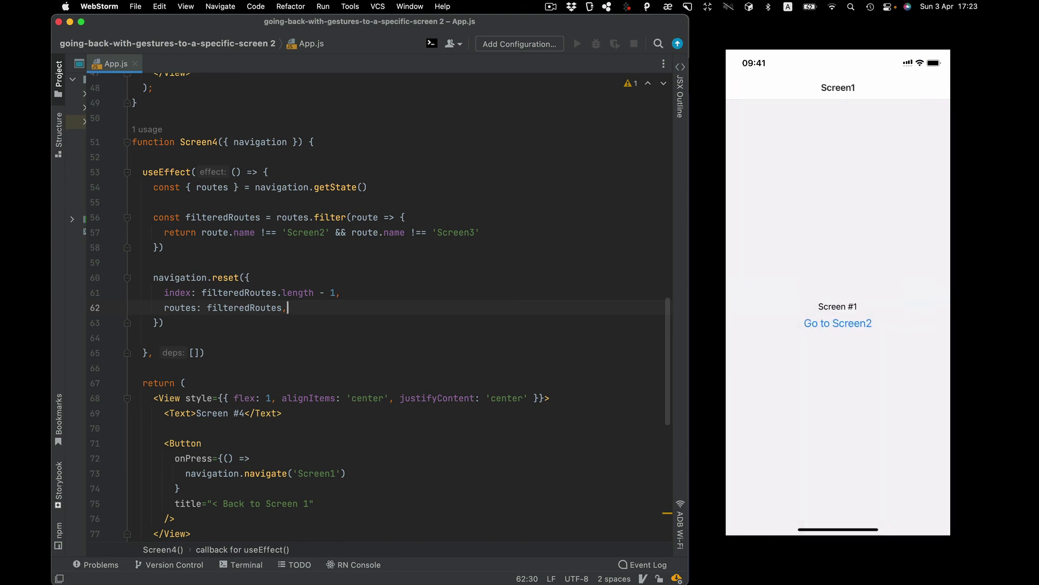